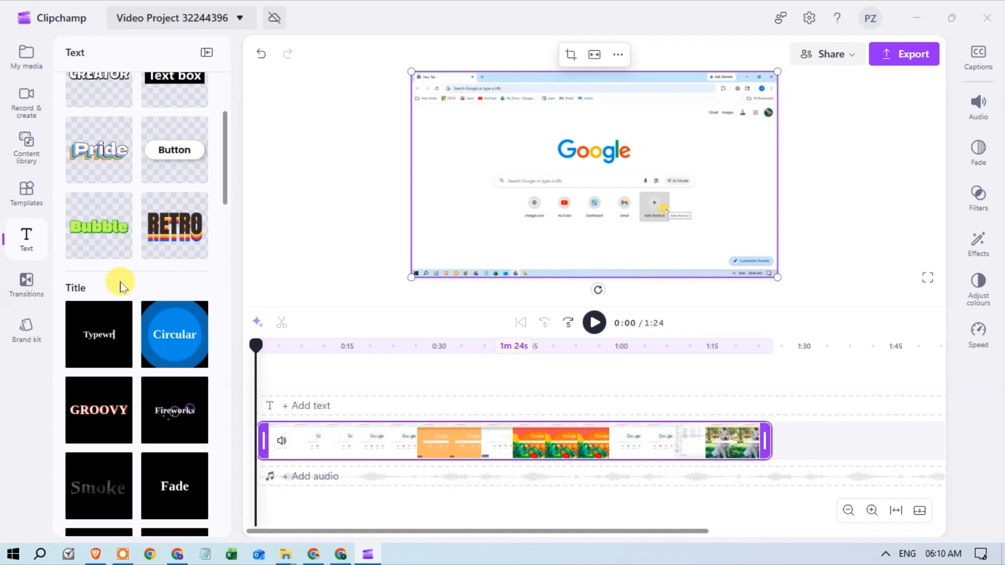
Add the Clean Title text style to the timeline above the video clip, near its start
scroll(168, 267, down, 2)
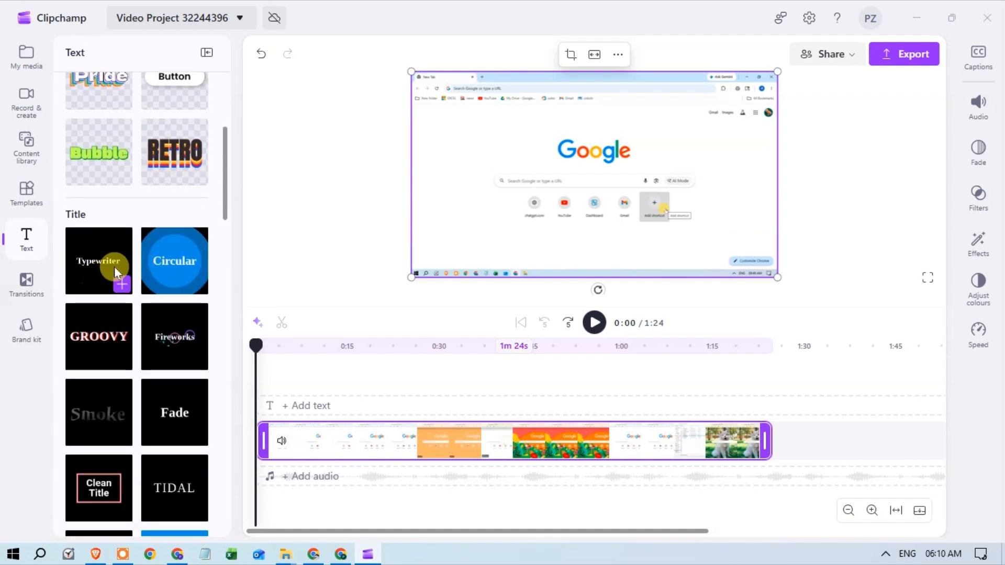
scroll(171, 264, down, 1)
scroll(179, 294, down, 2)
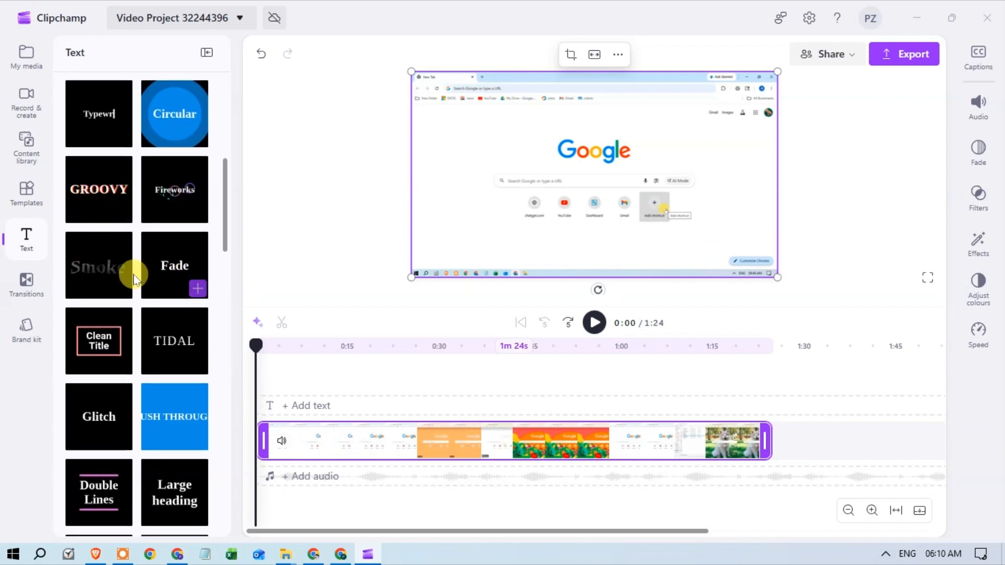
scroll(130, 272, down, 2)
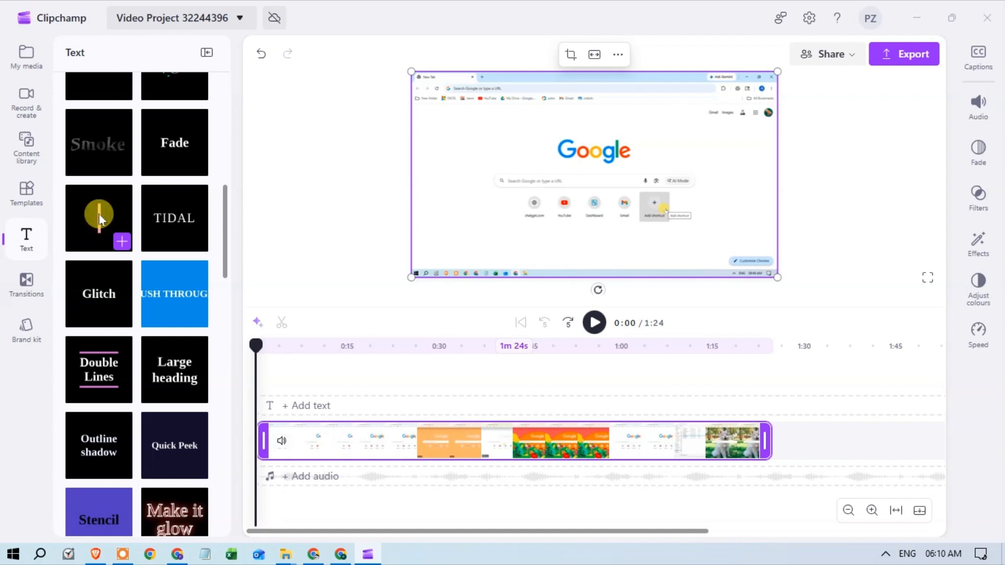
drag(69, 209, 280, 377)
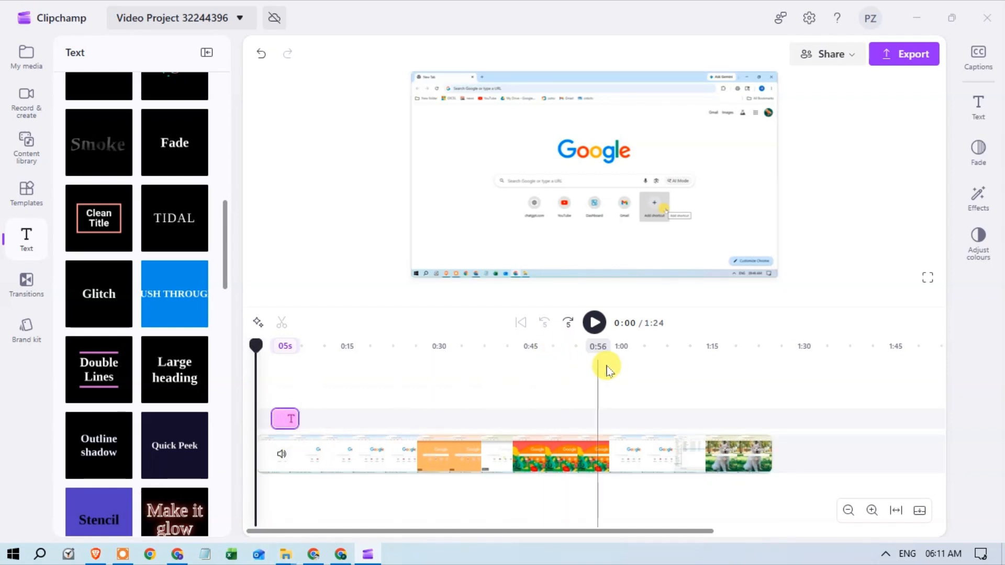
Mute the audio of the video clip on the timeline
click(594, 323)
click(595, 323)
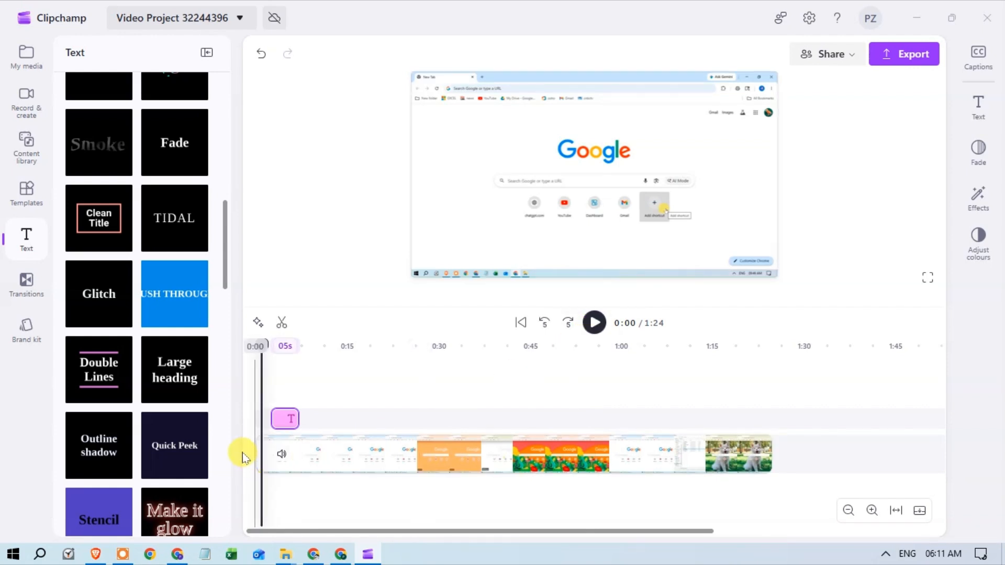
click(288, 460)
click(276, 455)
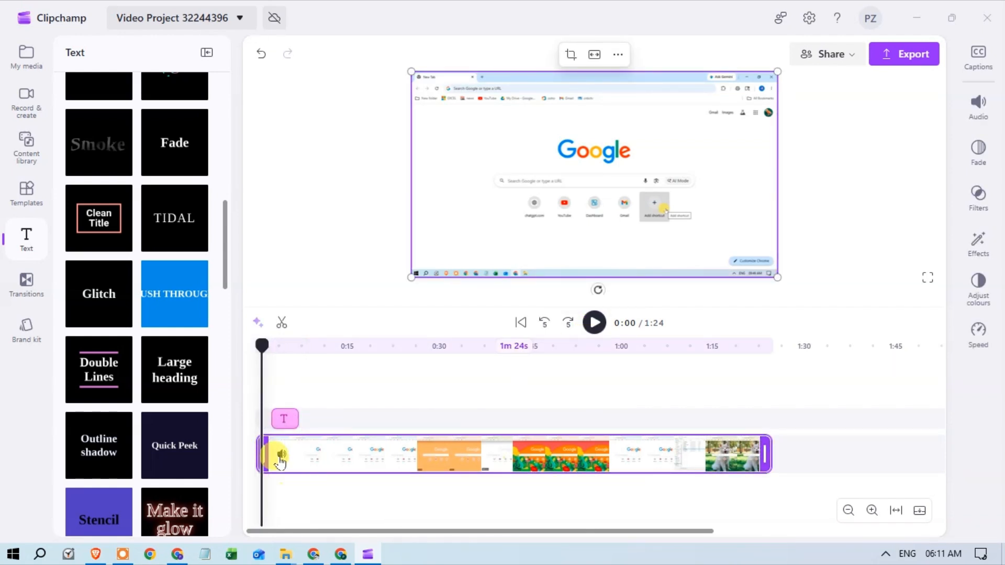
click(282, 455)
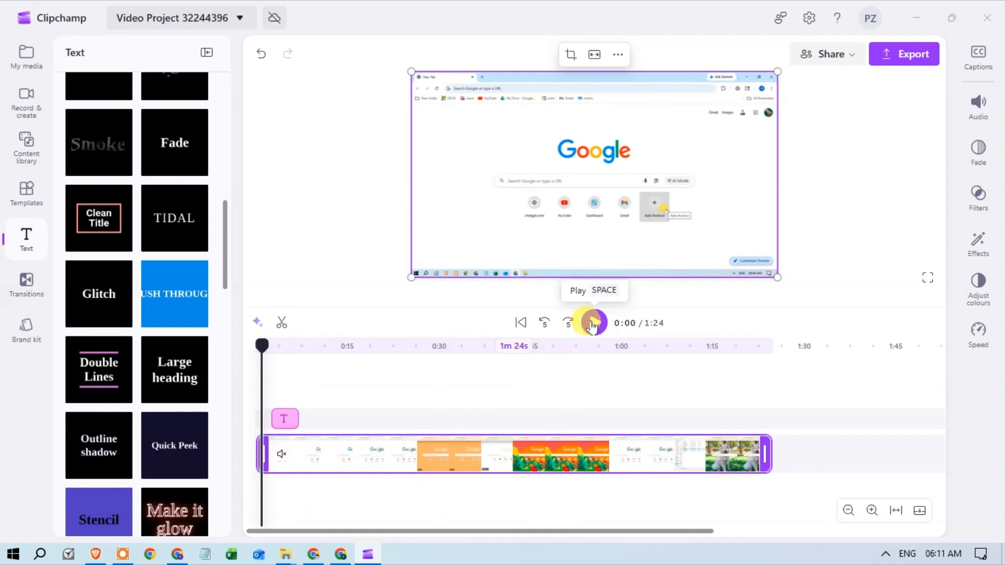
Preview the title over the video, stop playback and return the playhead to the start
click(594, 323)
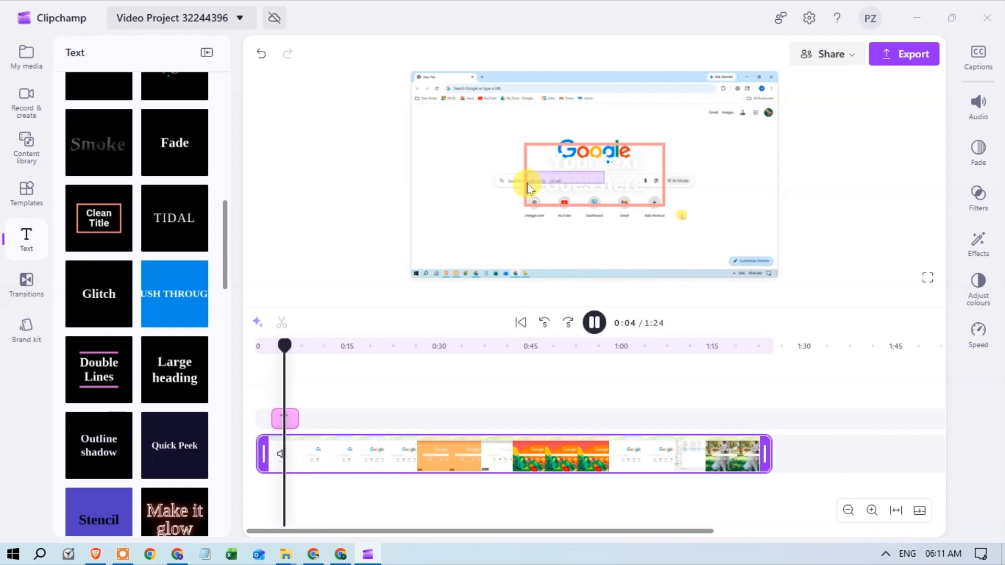
click(593, 323)
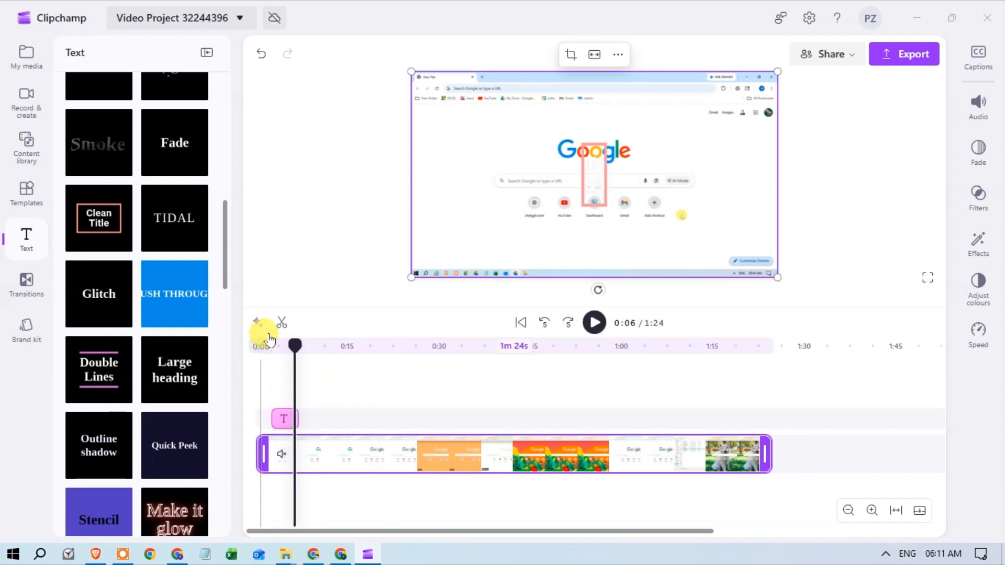
click(257, 346)
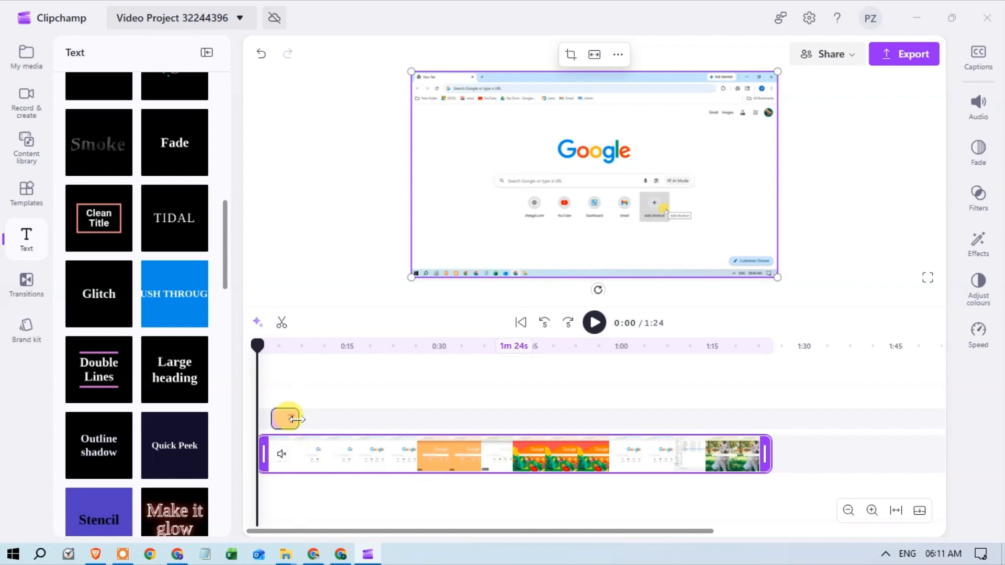
Extend the title clip on the timeline to 26 seconds, replace it with the Double Lines style and preview it
drag(296, 419, 428, 419)
click(498, 447)
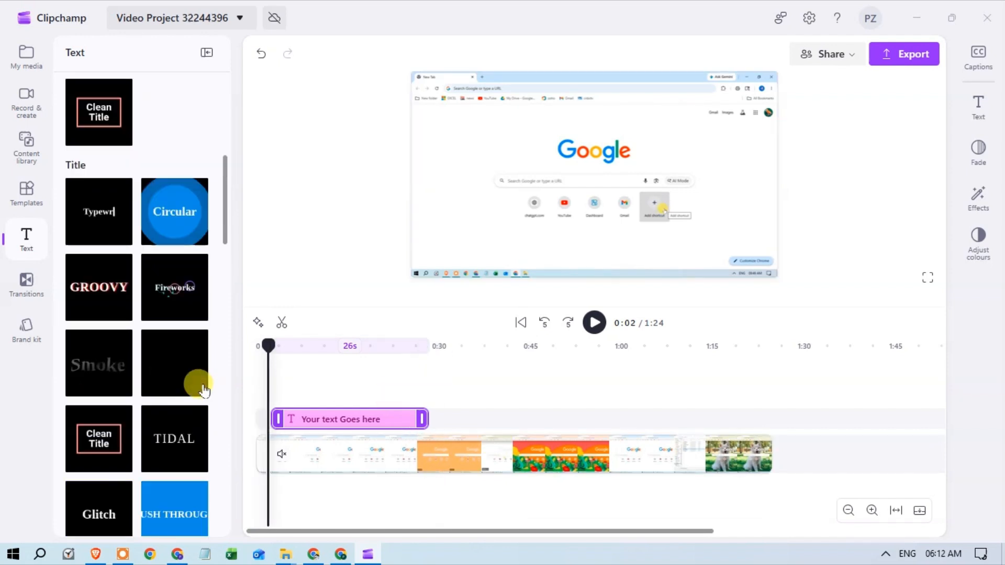
scroll(197, 385, down, 2)
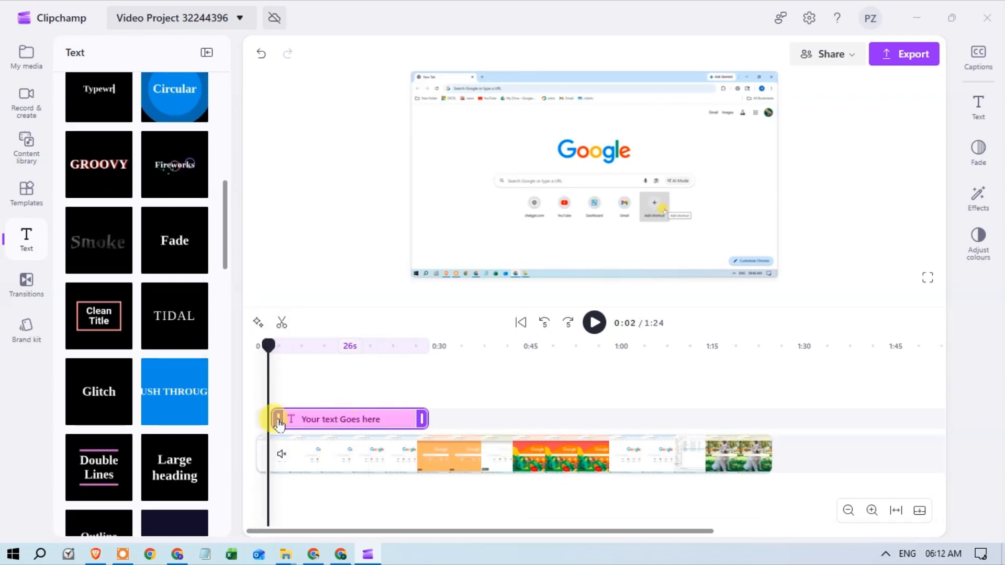
scroll(89, 287, down, 3)
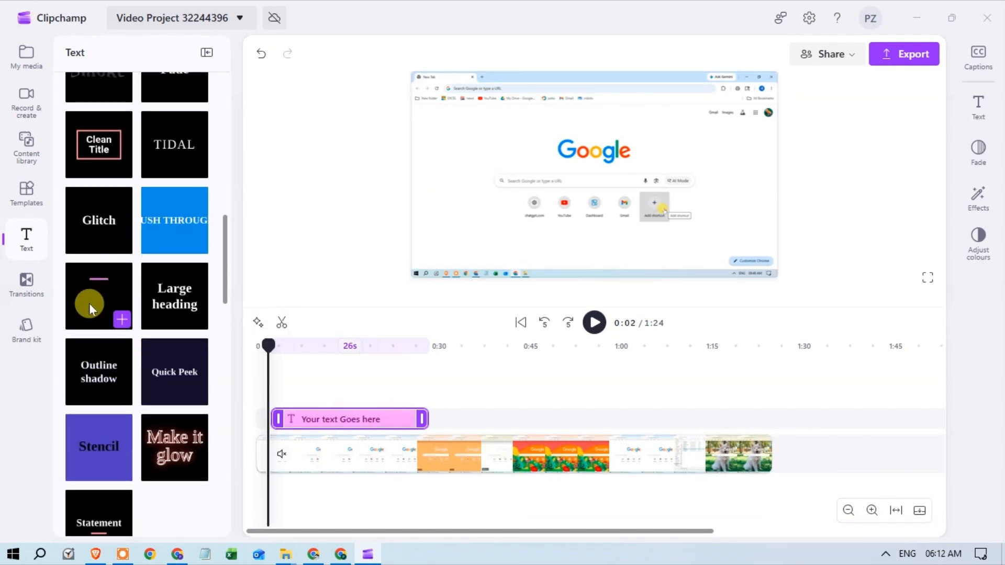
drag(83, 292, 366, 427)
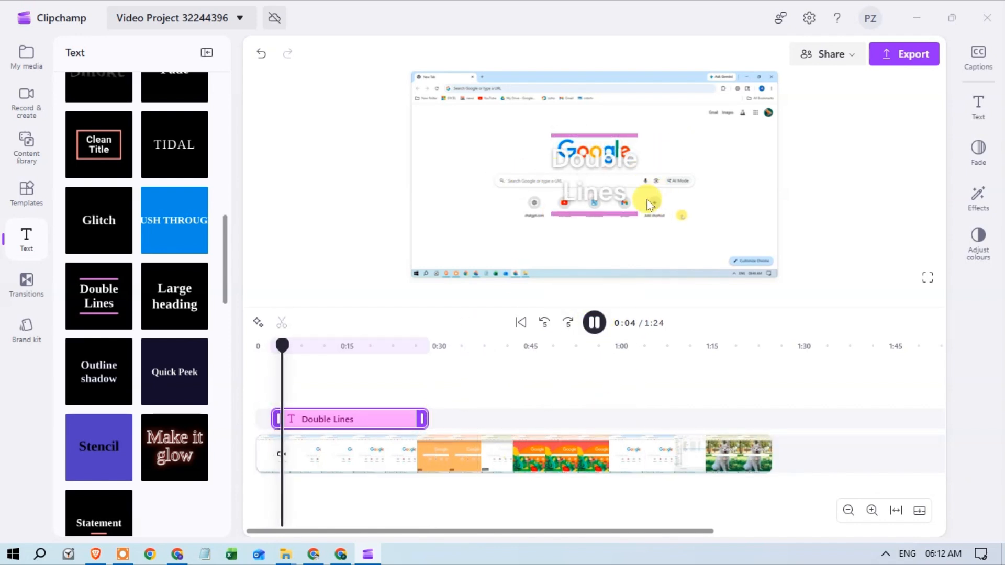
click(594, 322)
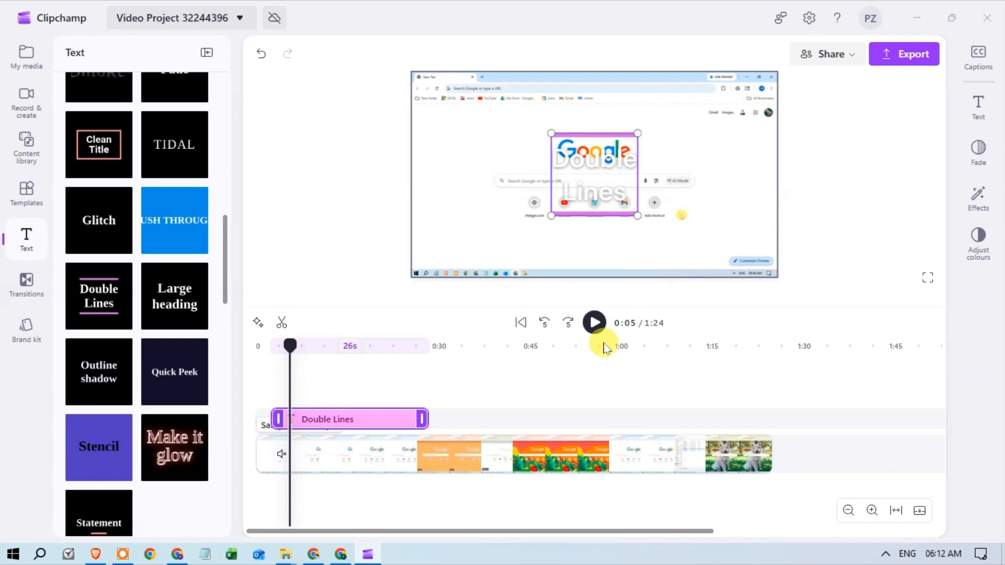
Move the Double Lines title to the left side of the video frame and enlarge it
click(313, 417)
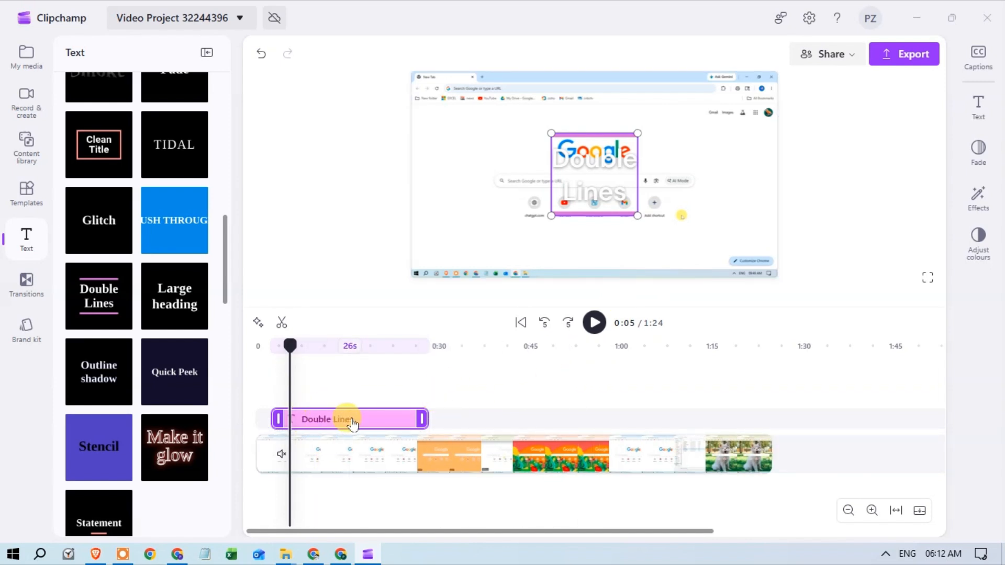
drag(610, 168, 495, 163)
click(458, 192)
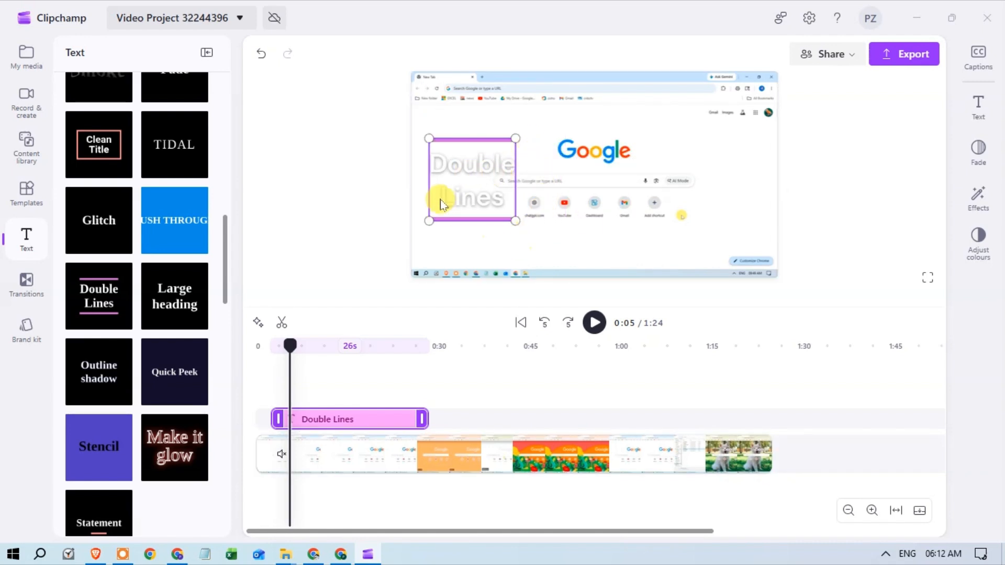
drag(496, 192, 474, 173)
drag(517, 196, 546, 210)
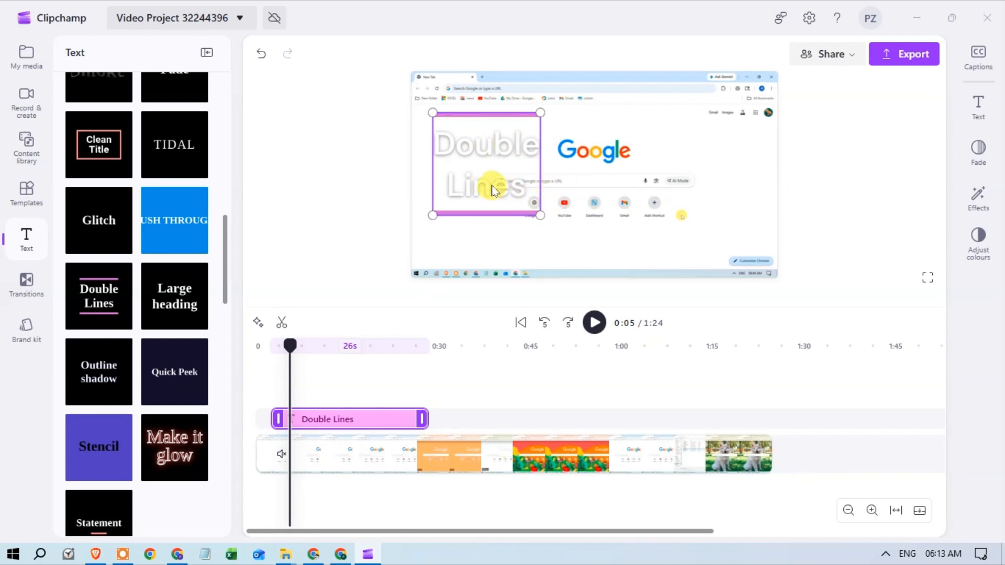
Replace the title's wording with "Google Chrome"
click(984, 106)
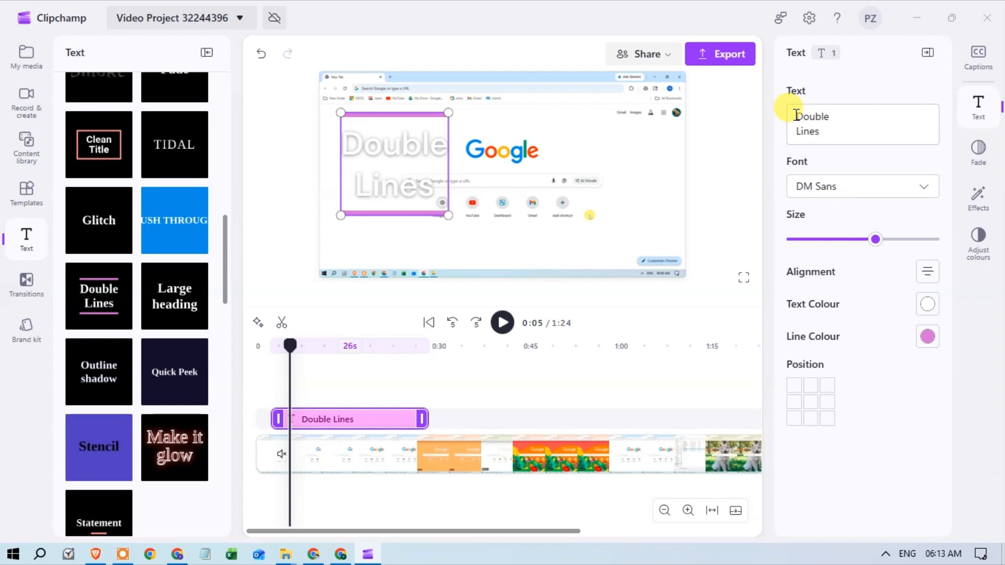
click(833, 137)
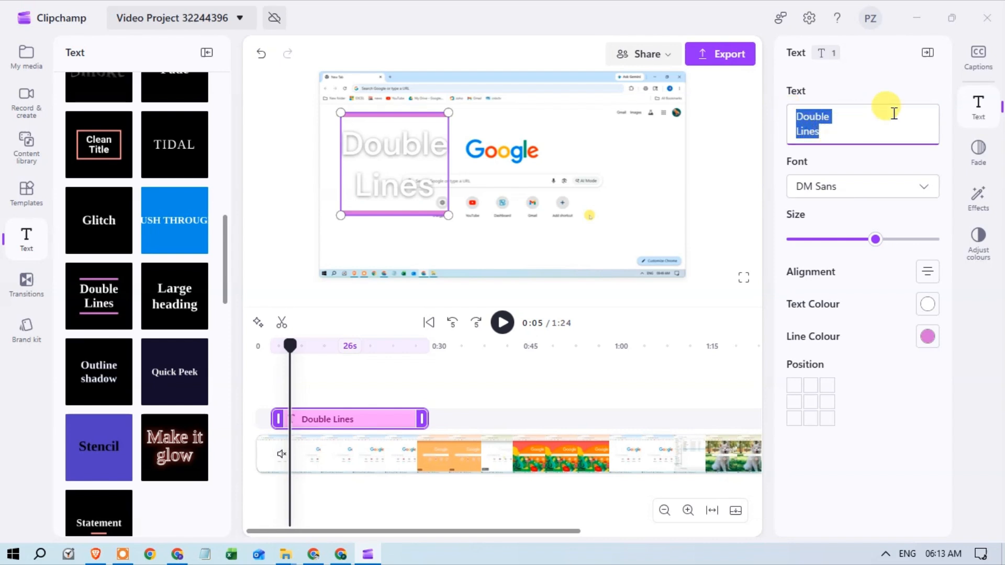
key(BackSpace)
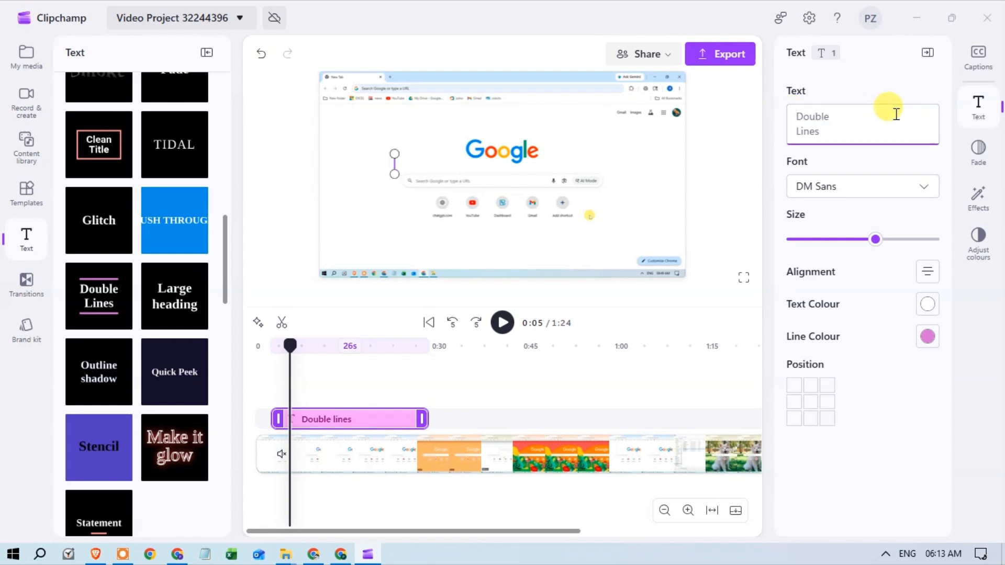
text(Google)
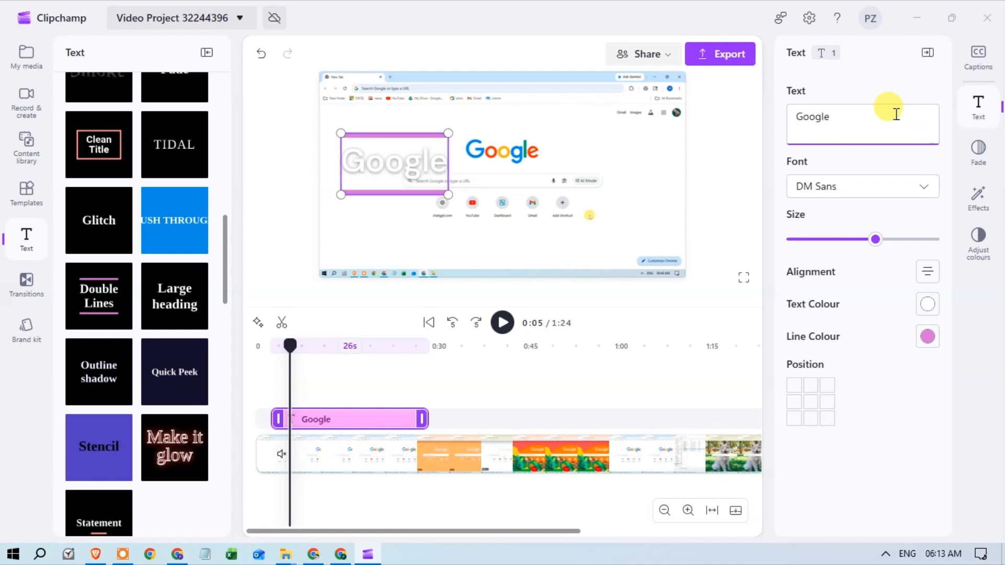
text( Chrome)
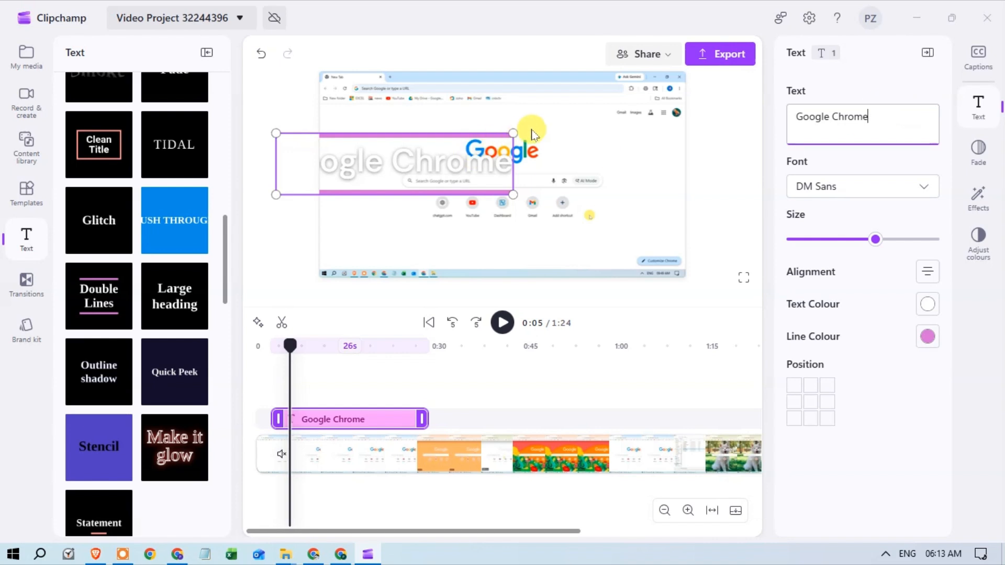
Shrink the Google Chrome title and move it to the upper-left area of the video frame
drag(514, 134, 428, 155)
drag(390, 191, 442, 133)
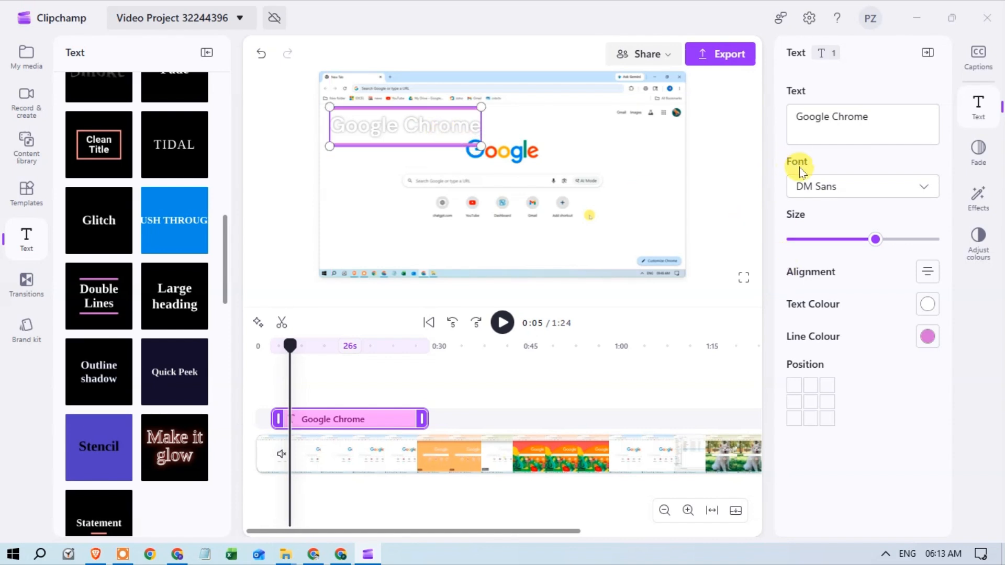
Set the title's font to Alfa Slab One and lower its size setting
click(925, 189)
scroll(889, 314, down, 6)
scroll(893, 306, up, 2)
click(856, 225)
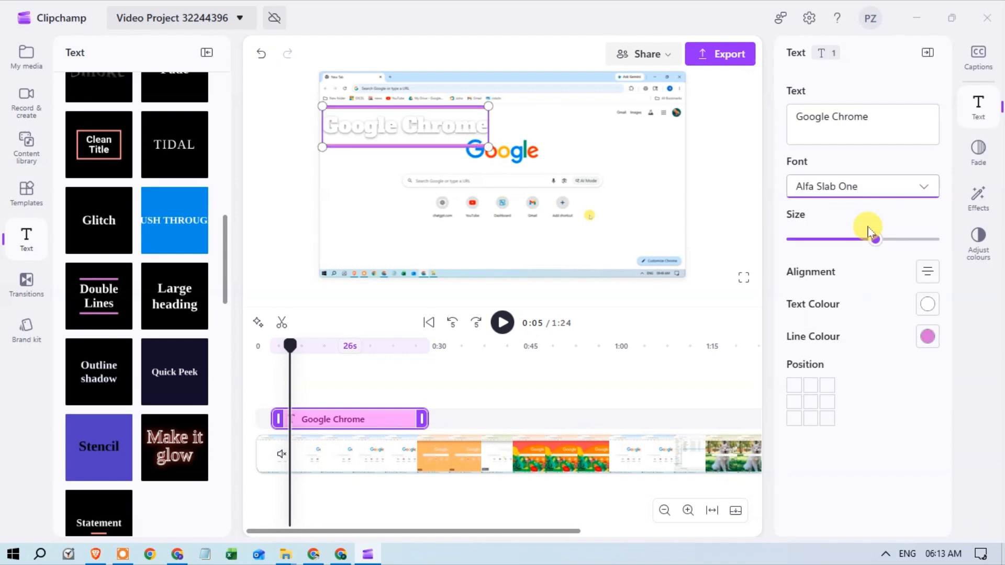
drag(875, 246, 841, 260)
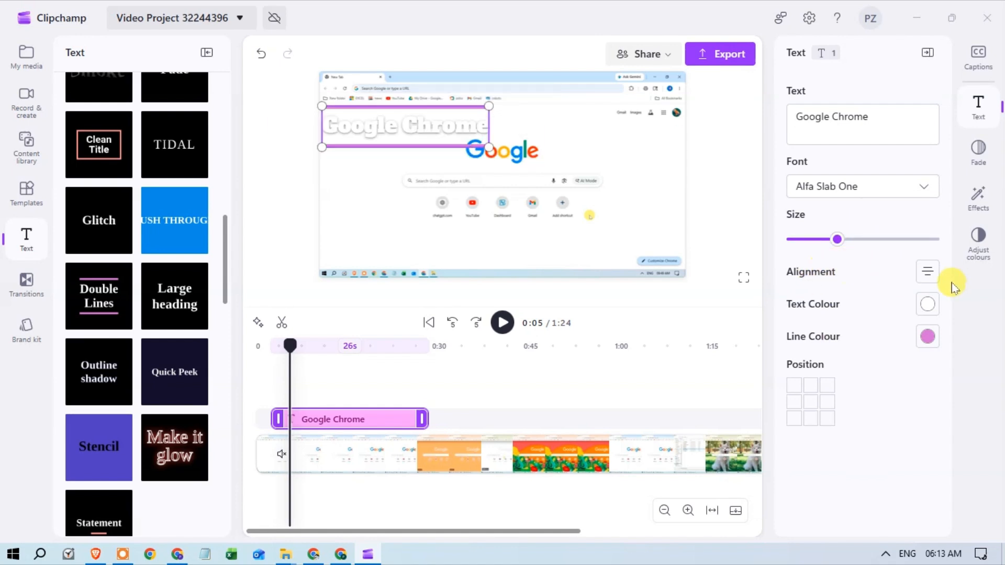
Set the title's text colour to orange #F76000 and its line colour to blue #0084FF
click(893, 313)
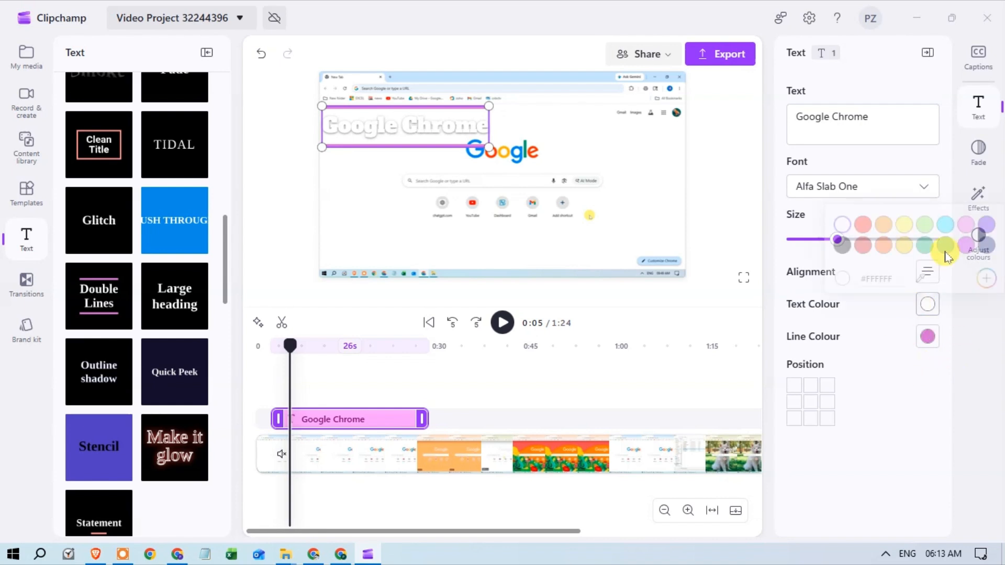
click(883, 239)
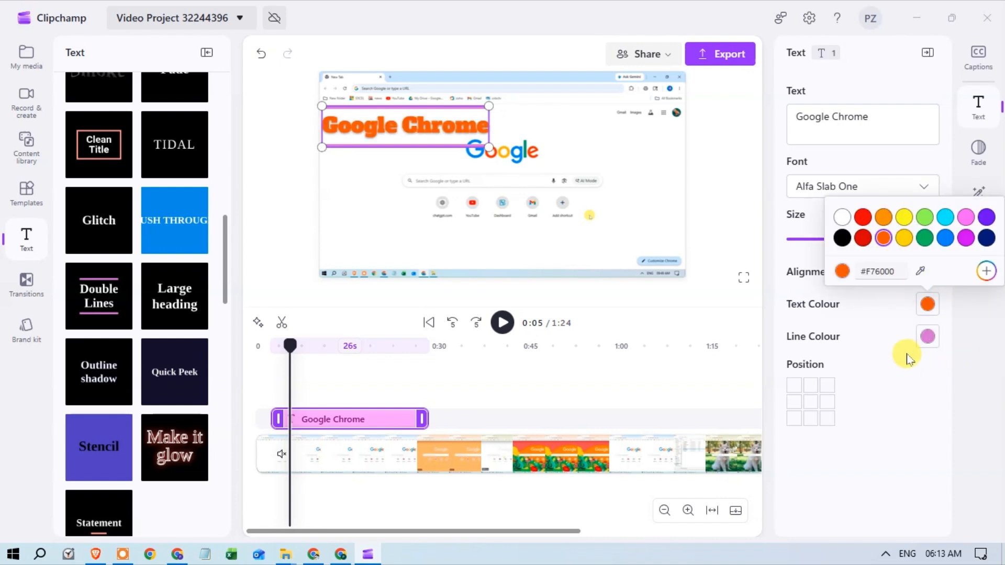
click(924, 337)
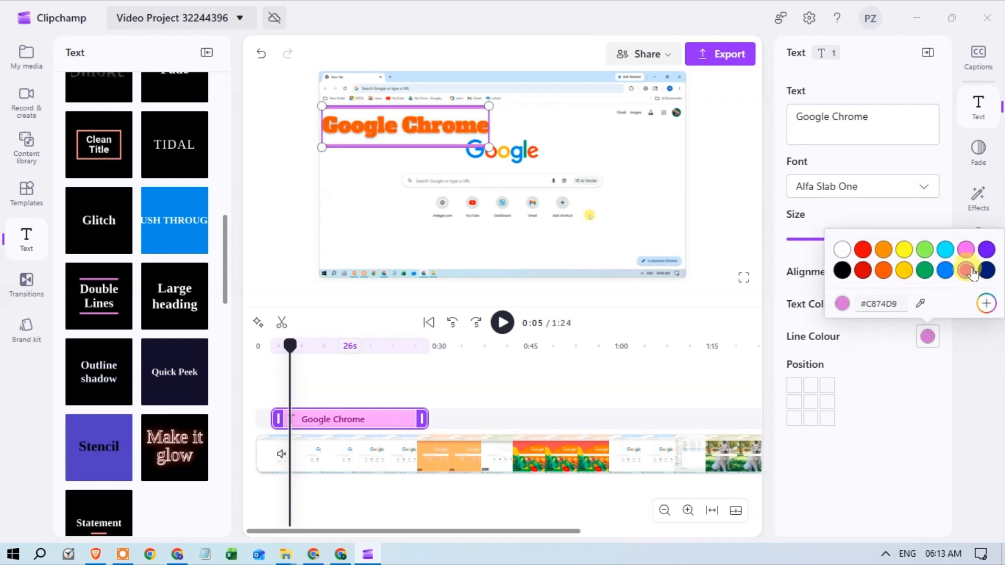
click(944, 270)
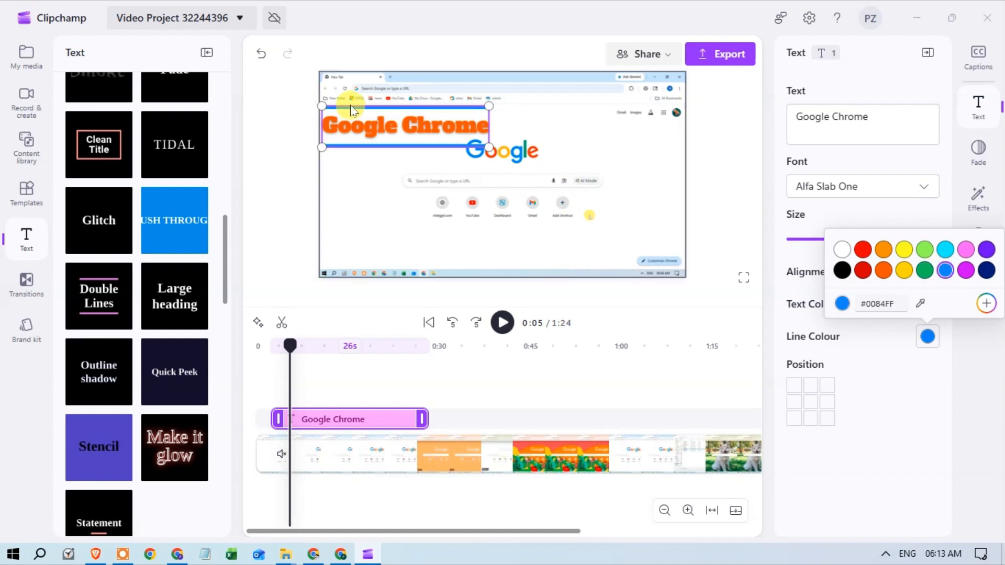
click(928, 415)
Try several preset positions for the title and place it in the bottom-left corner of the video frame
click(811, 403)
click(828, 419)
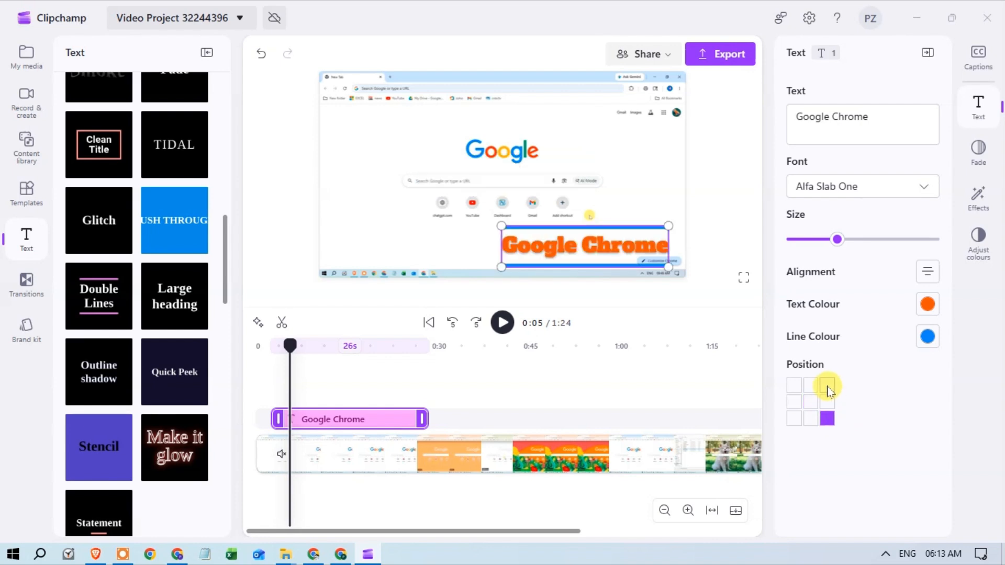
click(827, 386)
click(827, 404)
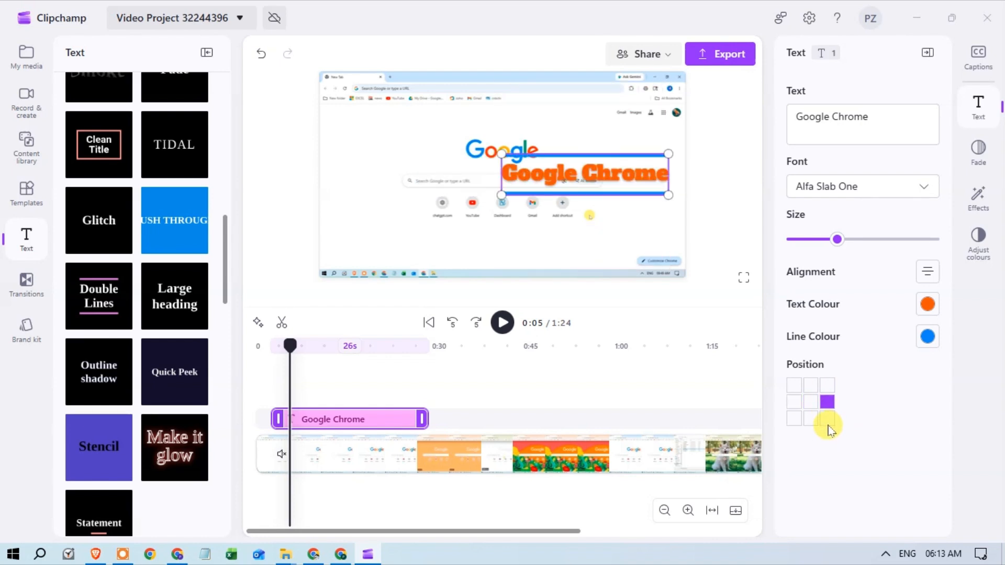
click(793, 419)
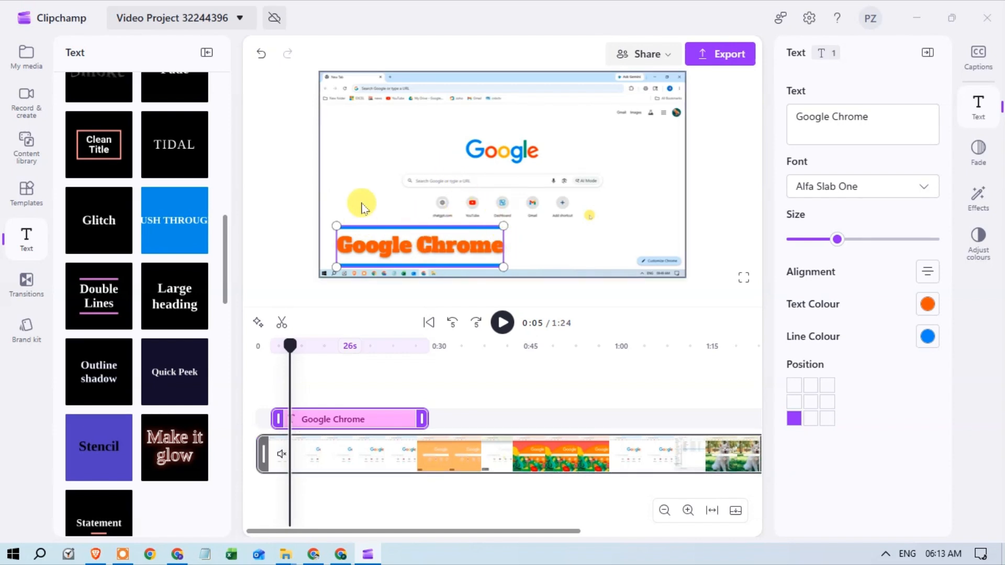
Apply the Slow zoom effect to the Google Chrome title and move the title up towards the centre of the video frame
click(979, 201)
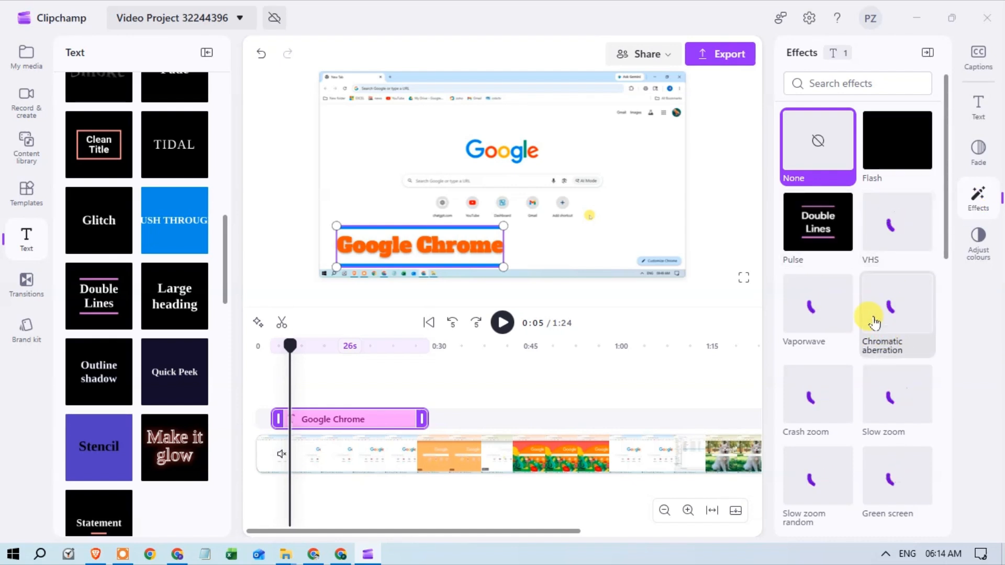
scroll(871, 317, down, 3)
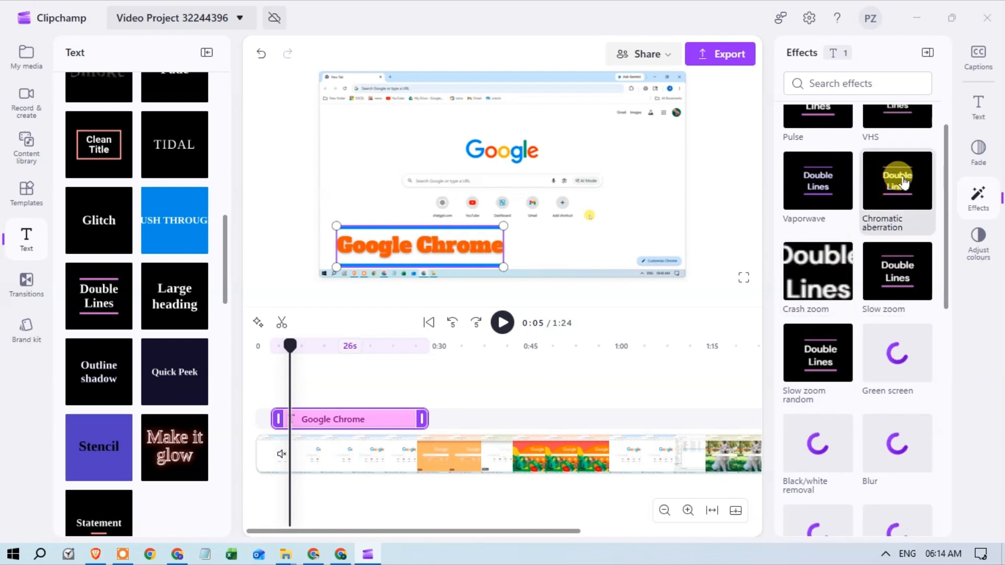
click(904, 271)
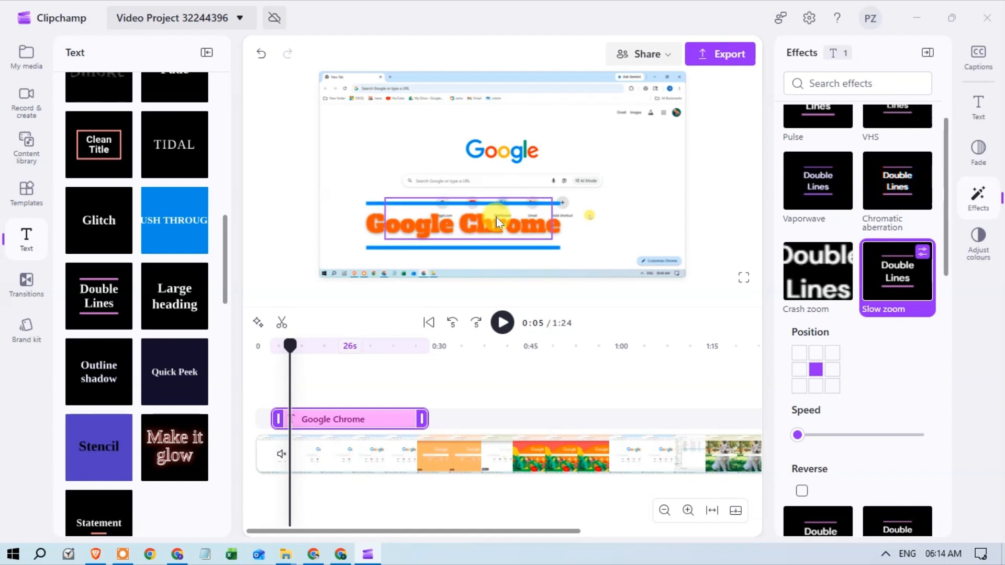
scroll(811, 322, up, 3)
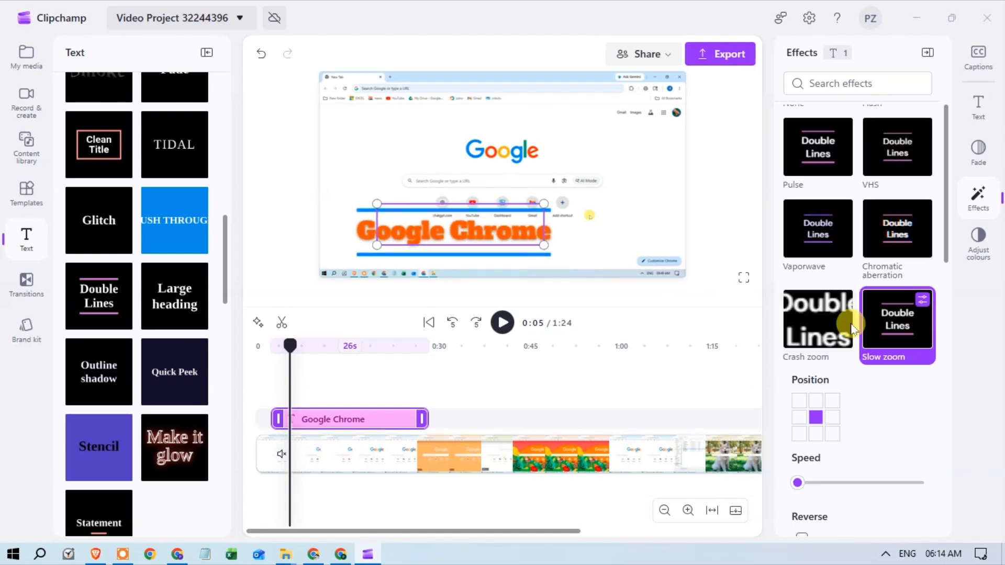
Add the Vaporwave effect to the Google Chrome title alongside Slow zoom
click(810, 314)
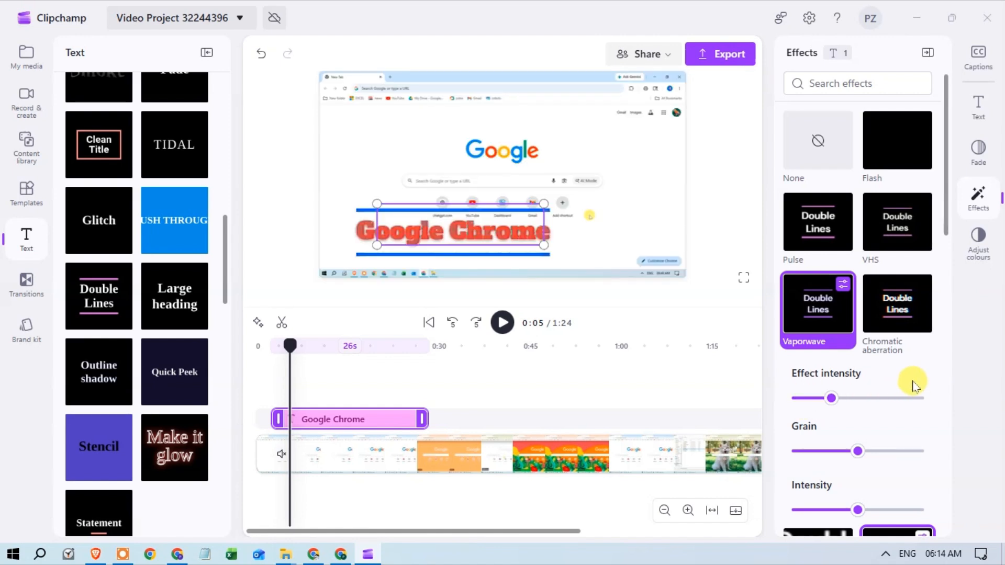
scroll(908, 385, down, 3)
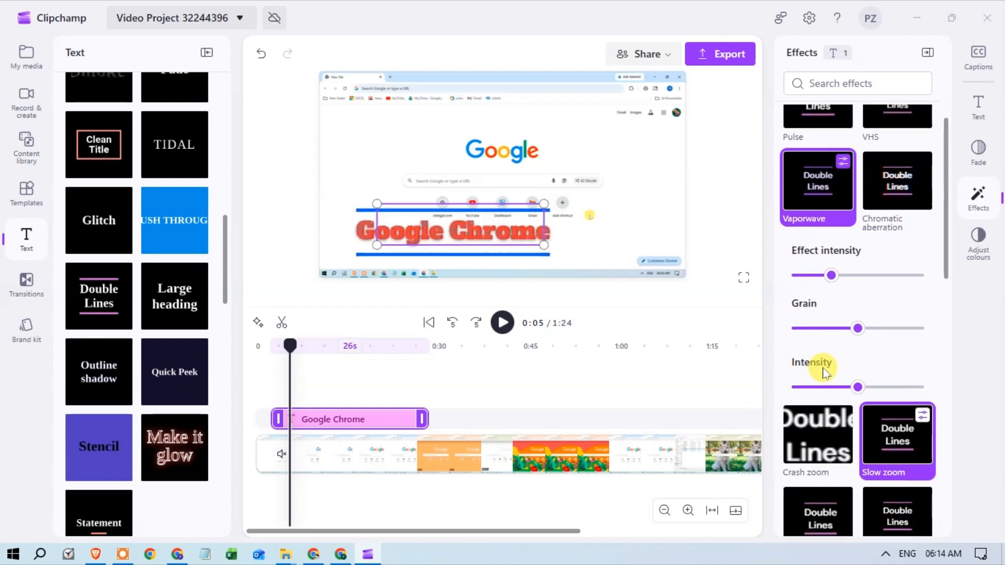
scroll(824, 364, down, 3)
Play the video from 0:01 to about 0:06 to preview the title's effects
drag(286, 349, 269, 343)
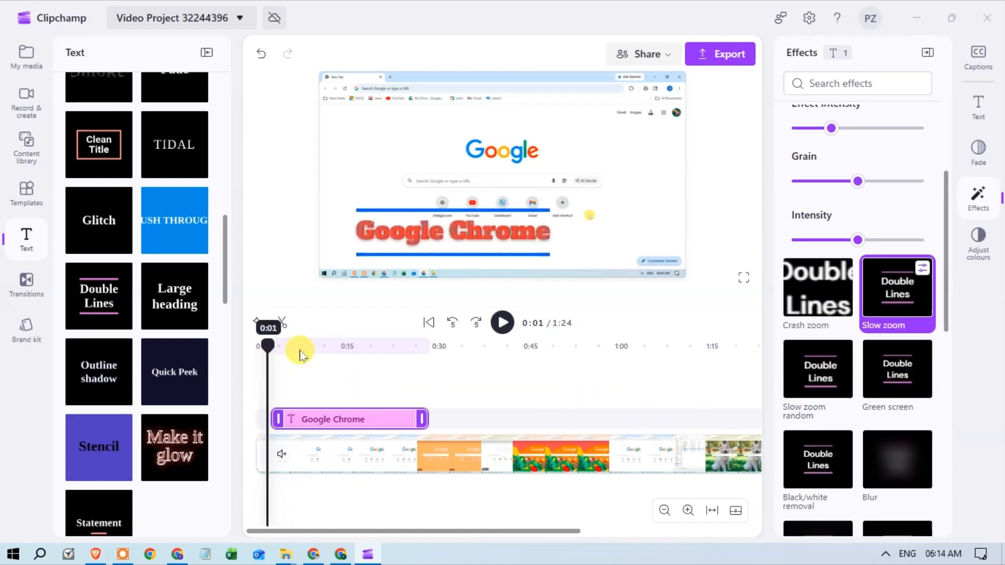
click(502, 322)
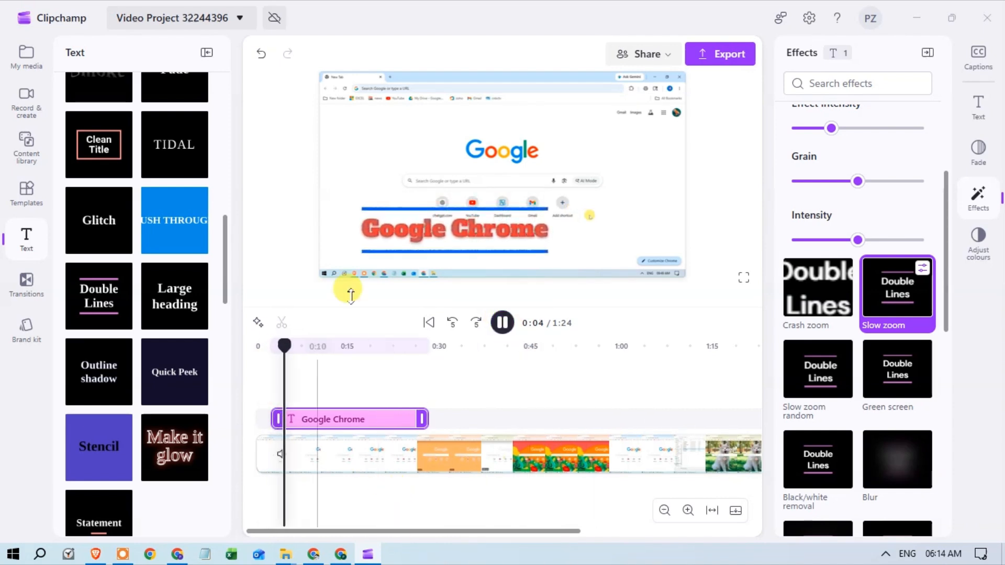
click(502, 322)
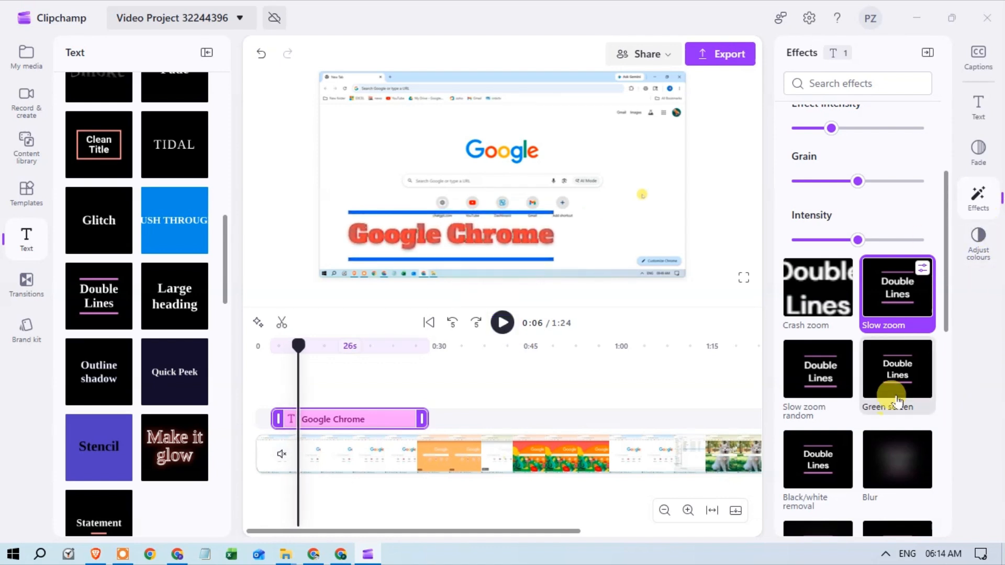
View the colour adjustment settings and the Fade settings for the Google Chrome title
scroll(916, 324, up, 1)
click(979, 257)
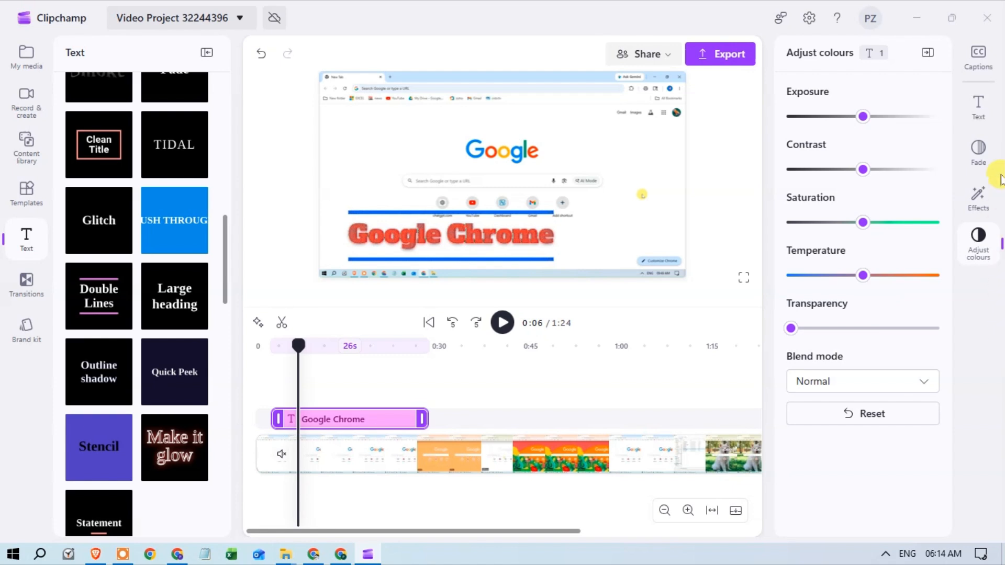
click(979, 155)
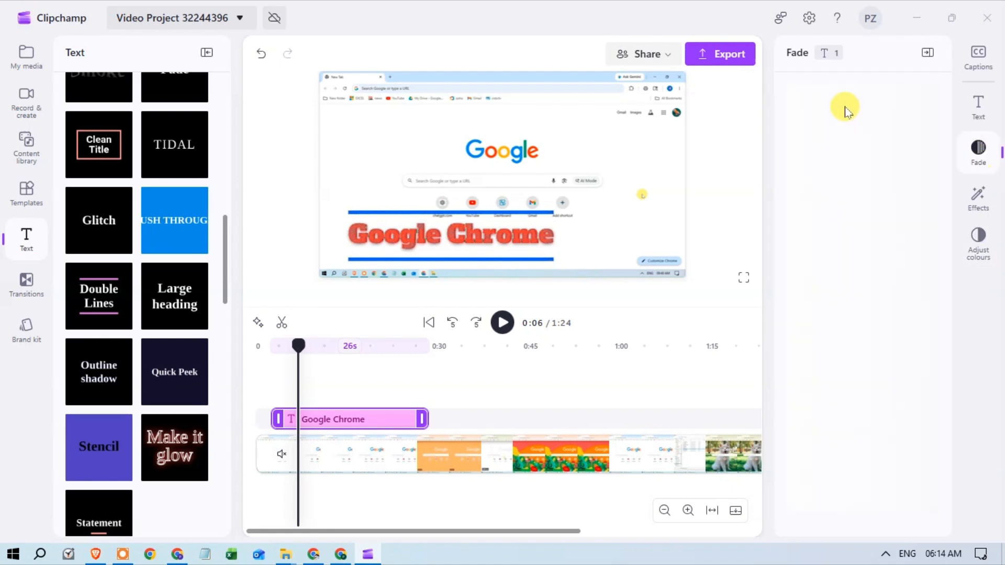